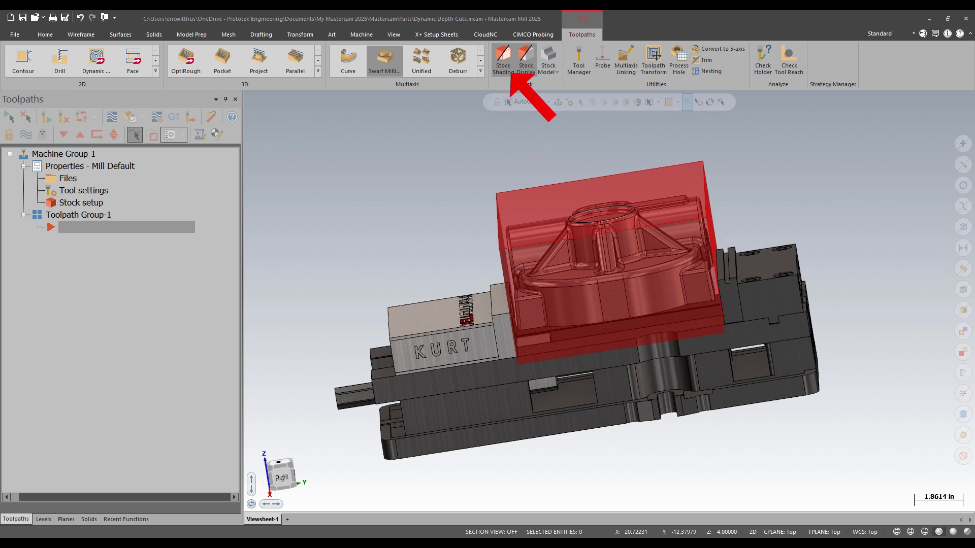
# Step: Show the stock as a dashed outline in isometric view, then start a Dynamic OptiRough toolpath
pyautogui.click(503, 60)
pyautogui.rightClick(448, 202)
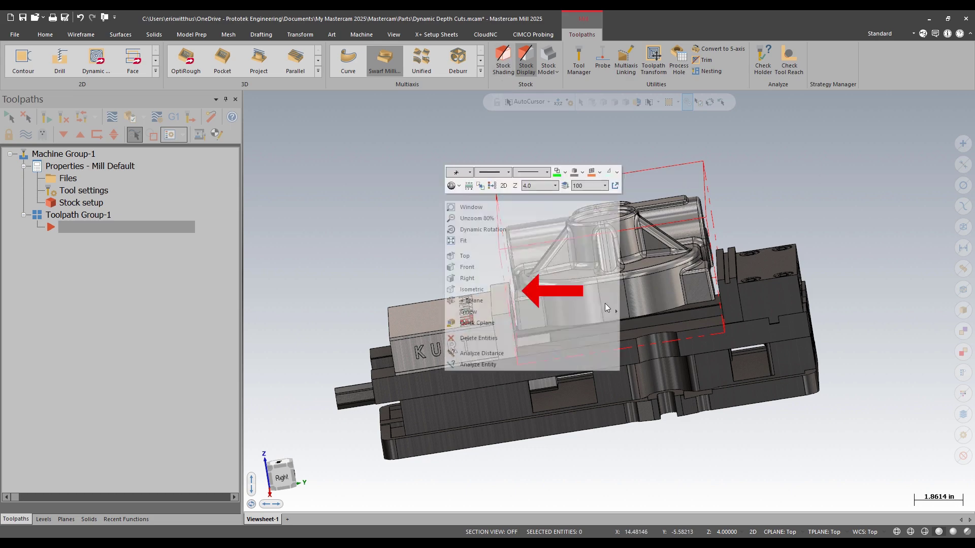
pyautogui.click(559, 290)
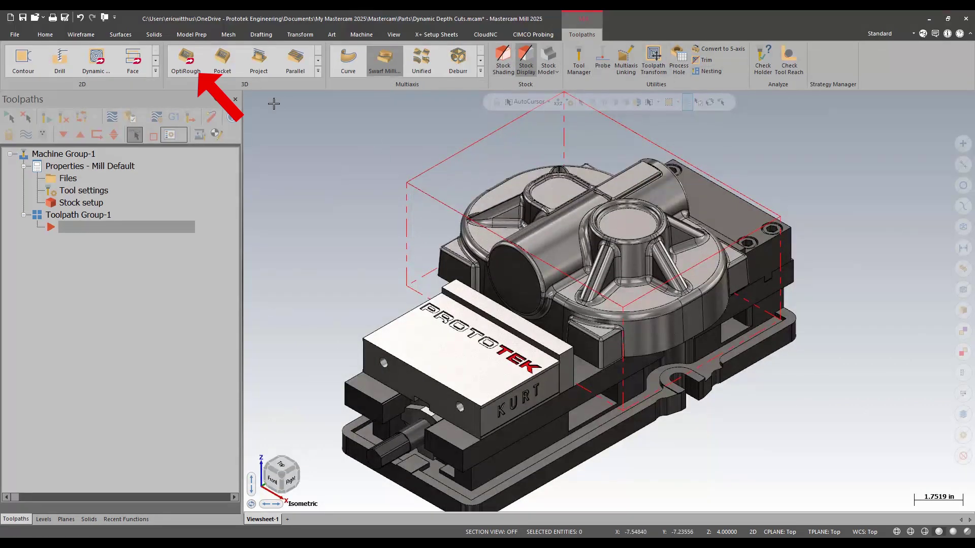
pyautogui.click(193, 71)
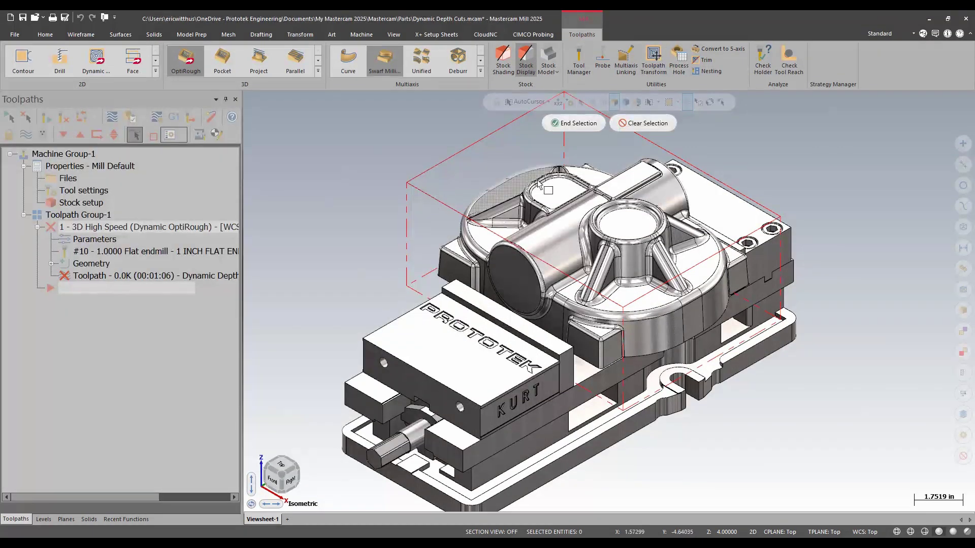
# Step: Select the part as machining geometry and chain the stock's top rectangle as containment boundary
pyautogui.click(547, 196)
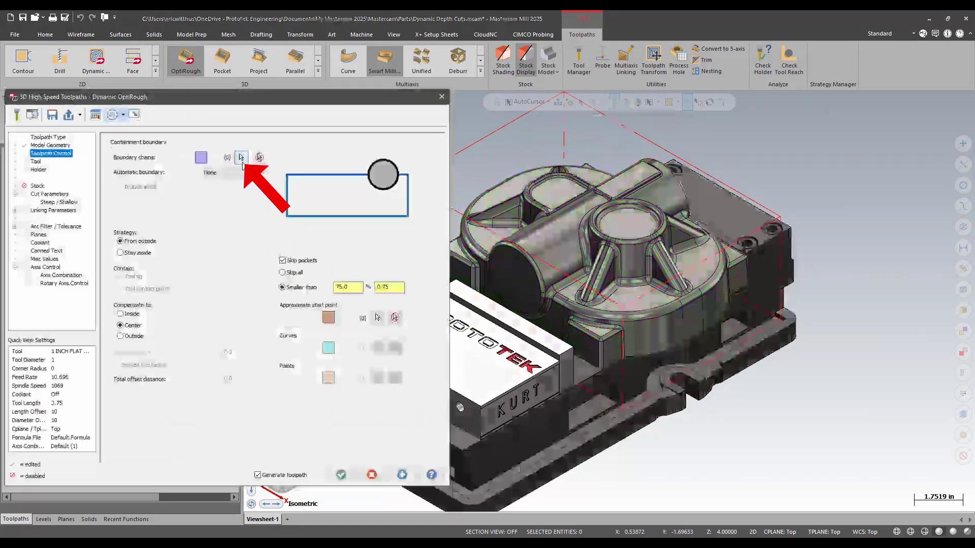
pyautogui.click(242, 157)
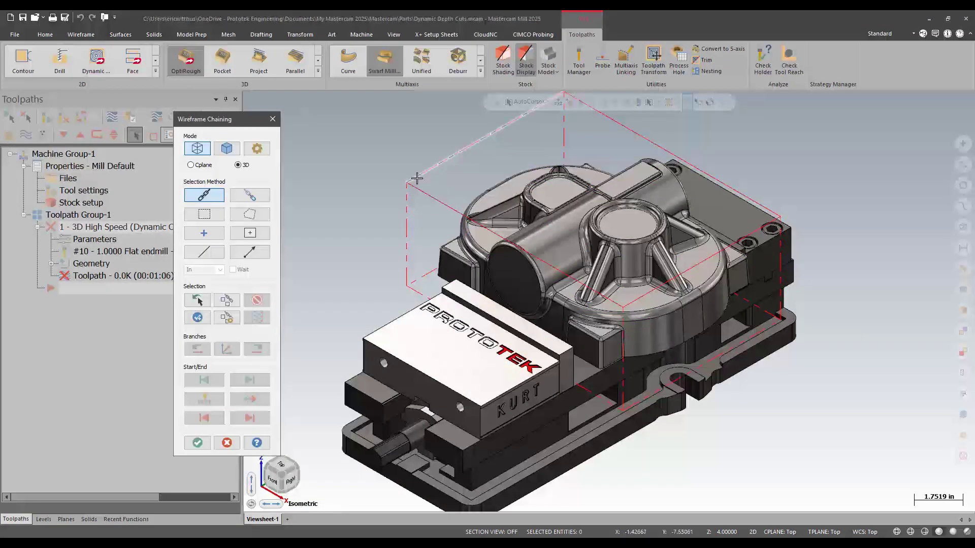
pyautogui.click(425, 187)
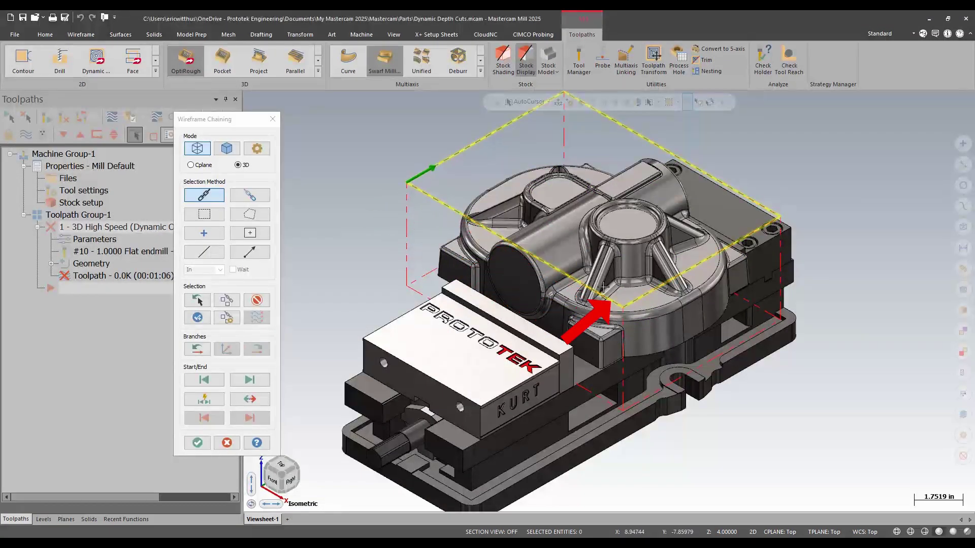
pyautogui.click(197, 443)
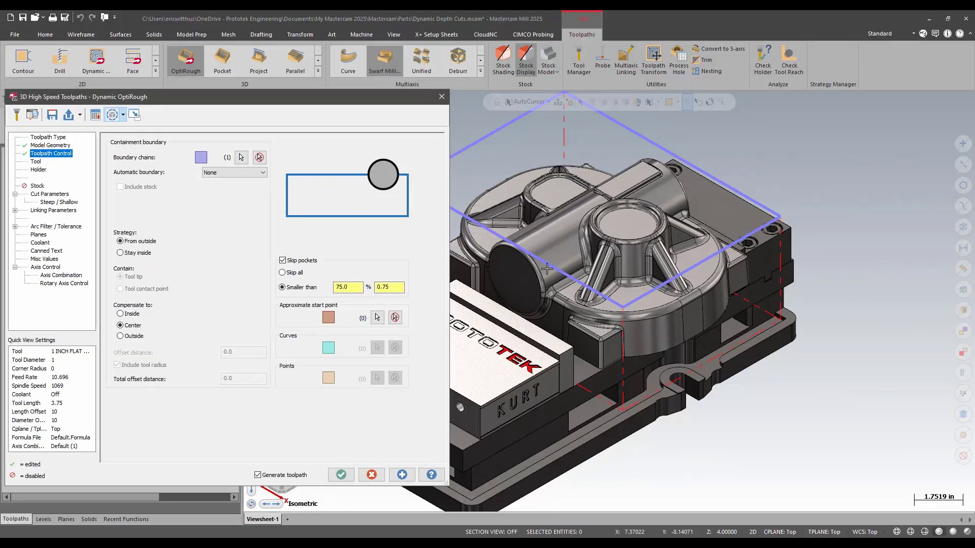
# Step: Recolour the boundary chain and set Cut Parameters to 15% stepover and 170% stepdown
pyautogui.click(201, 157)
pyautogui.doubleClick(123, 189)
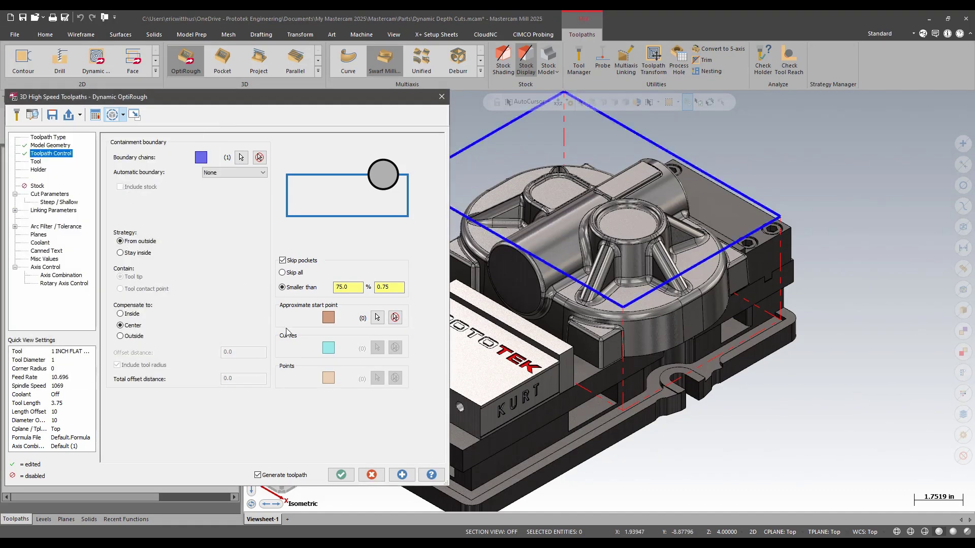
pyautogui.click(38, 162)
pyautogui.click(46, 194)
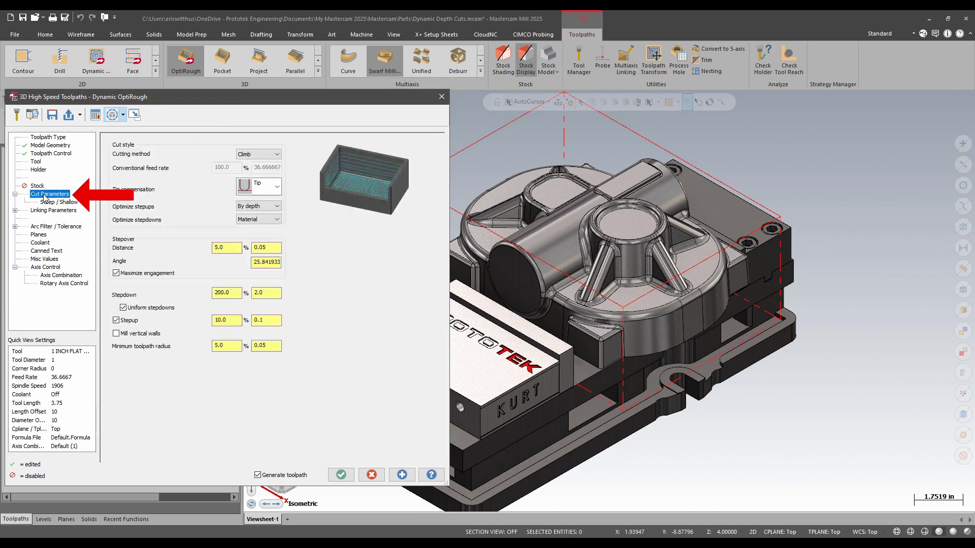
pyautogui.doubleClick(239, 248)
pyautogui.write('15')
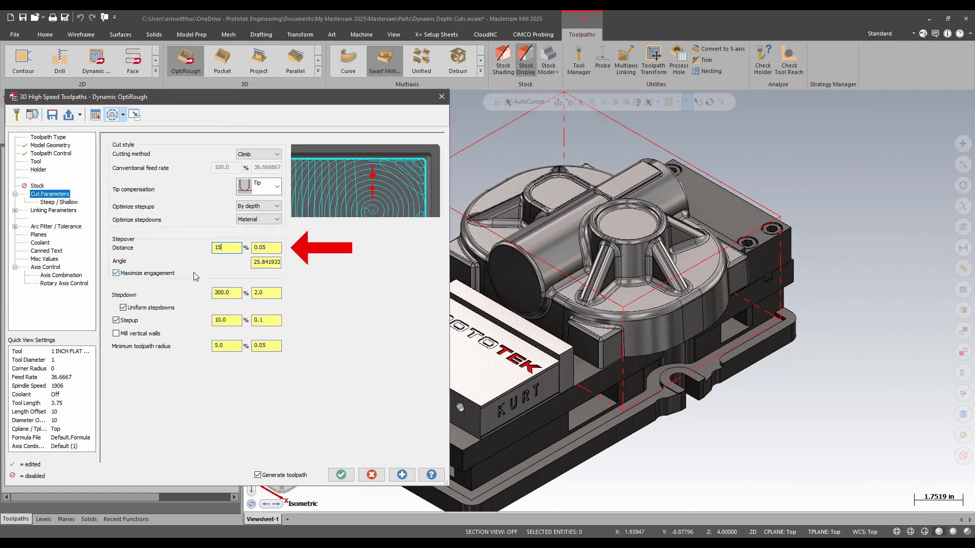
pyautogui.doubleClick(228, 293)
pyautogui.write('1')
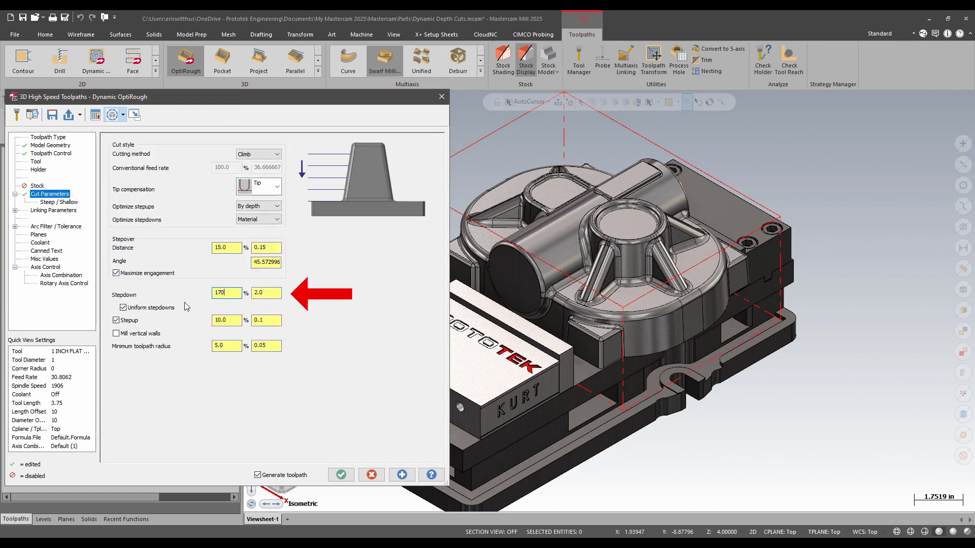
pyautogui.write('70')
# Step: Enable Steep/Shallow maximum depth at the vise jaw top (-3.51) and generate the toolpath
pyautogui.click(59, 202)
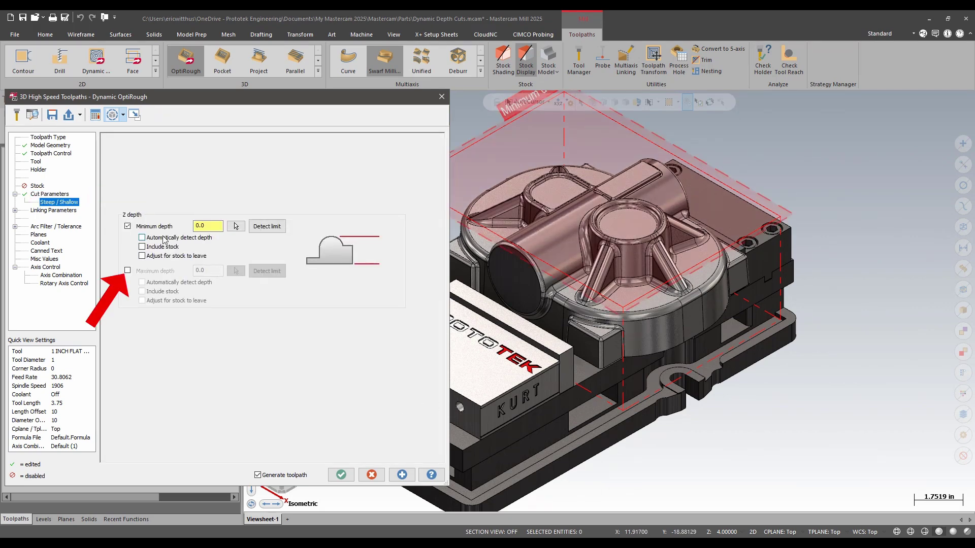
pyautogui.click(127, 270)
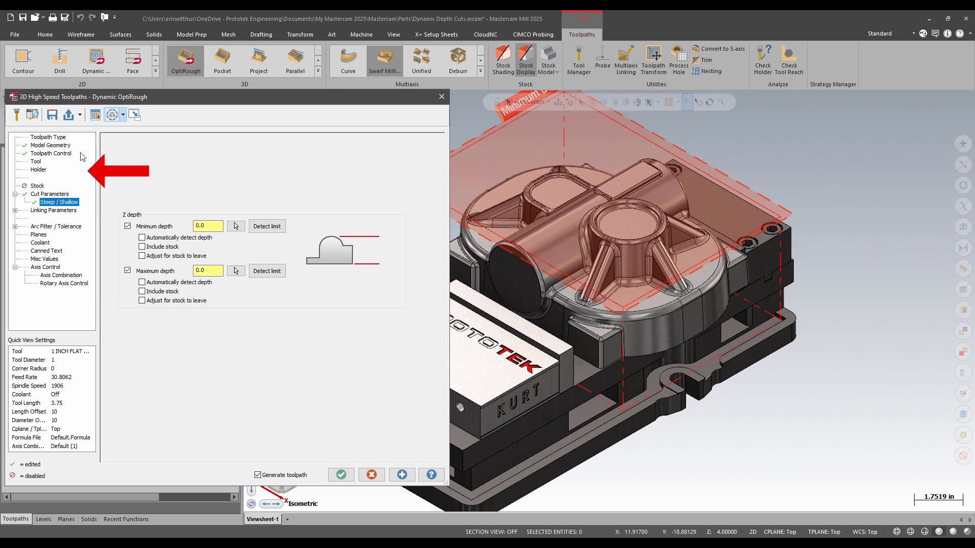
pyautogui.click(241, 270)
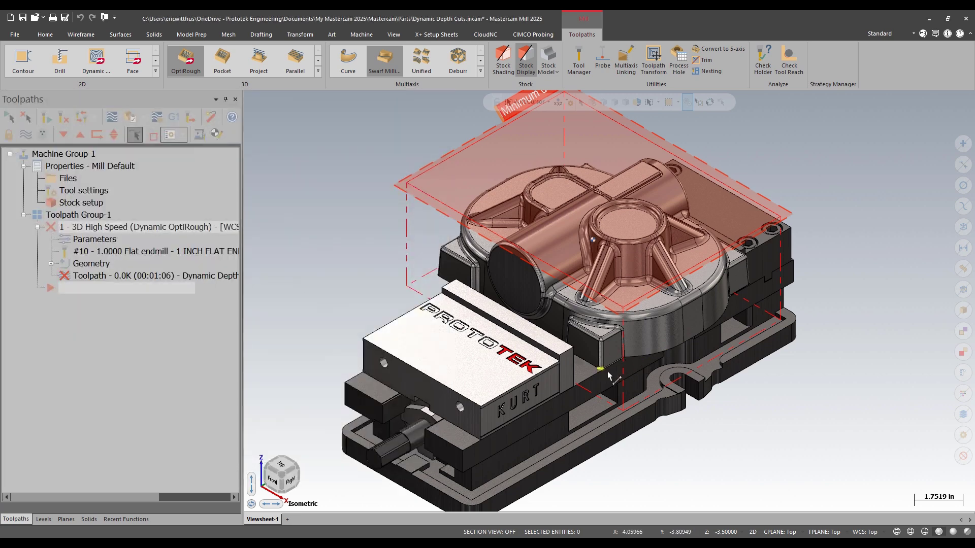
pyautogui.click(606, 371)
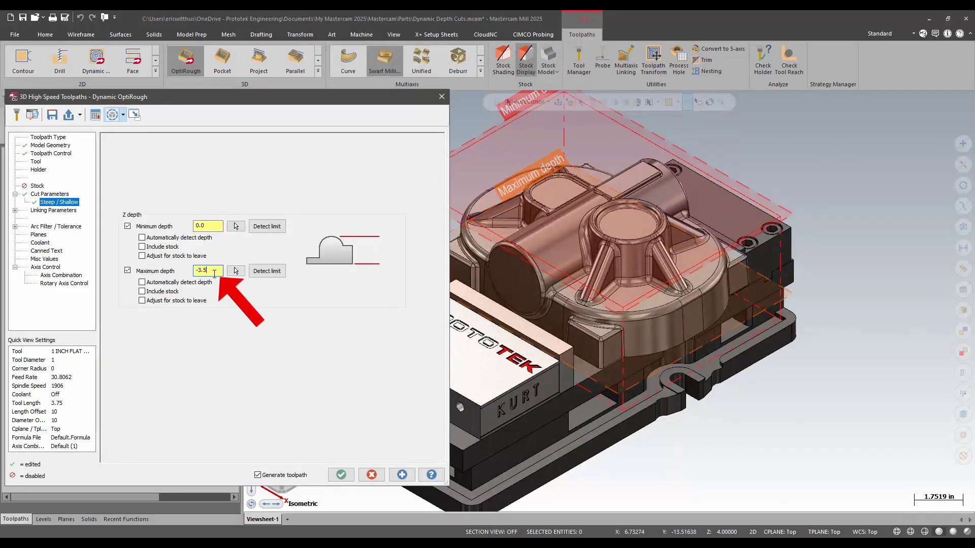
pyautogui.write('1')
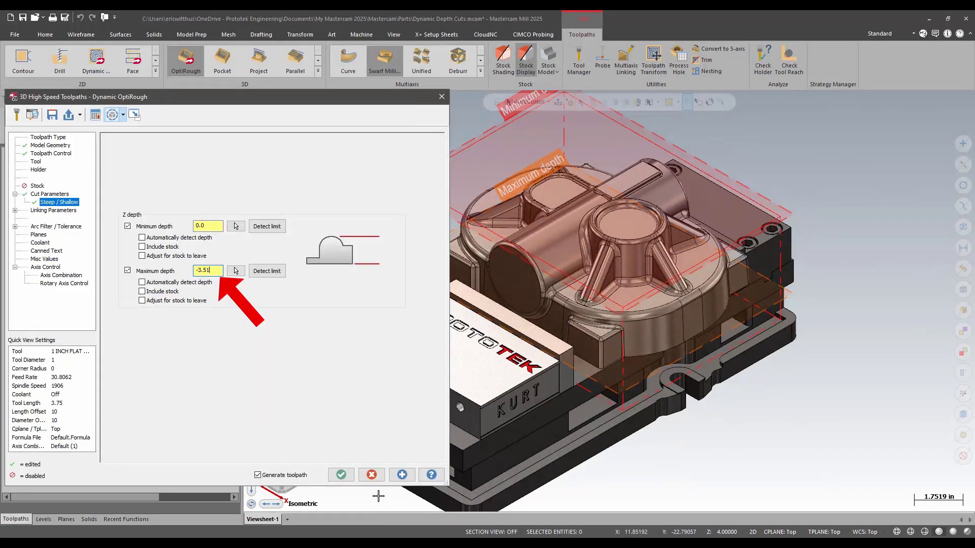
pyautogui.click(341, 475)
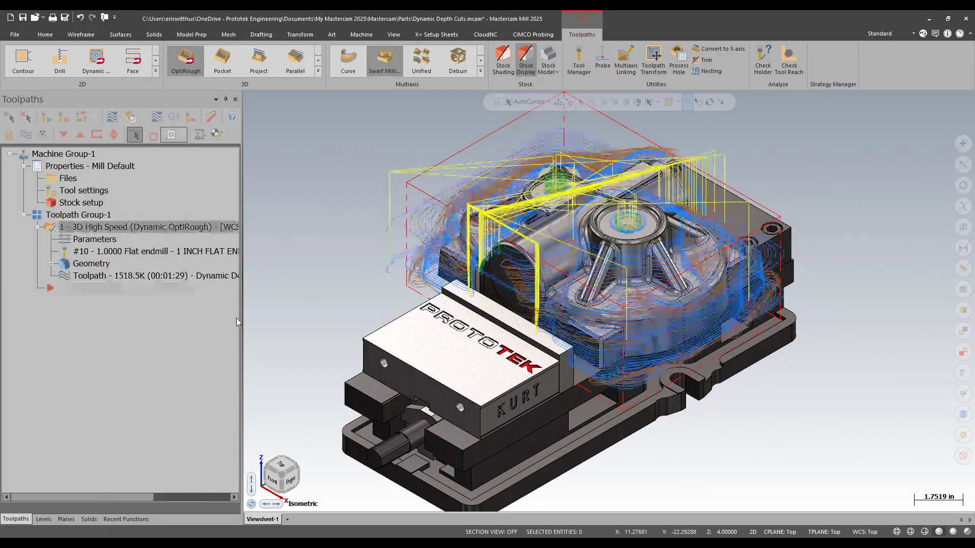
pyautogui.rightClick(327, 232)
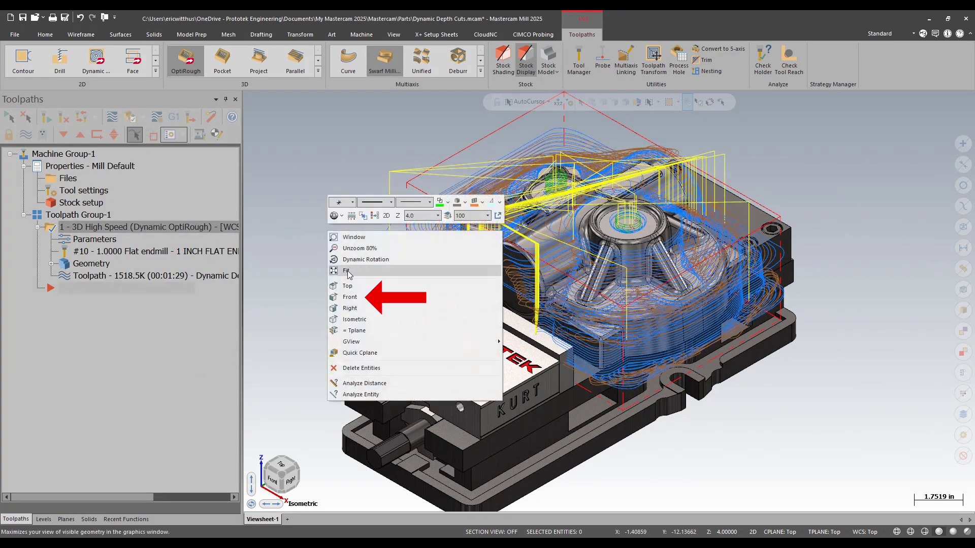
pyautogui.click(357, 298)
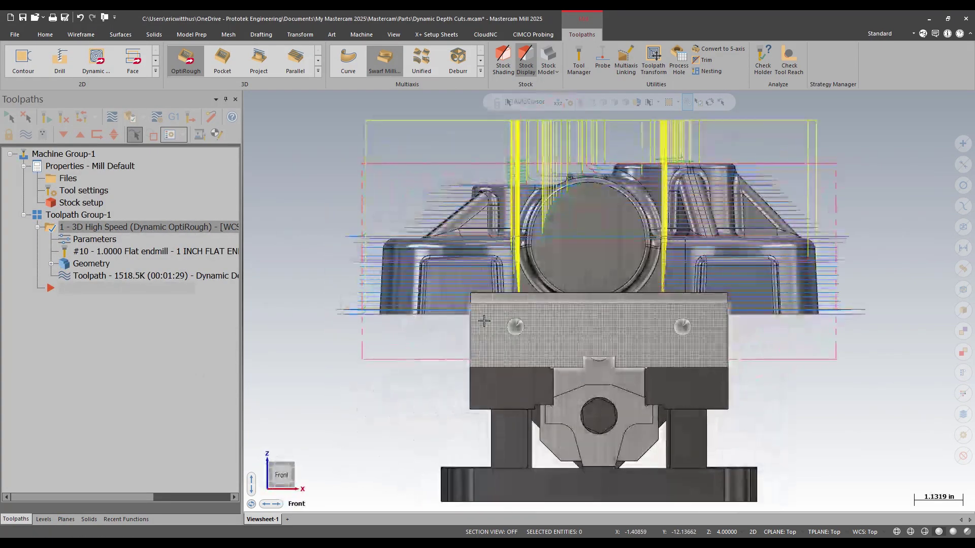
pyautogui.moveTo(513, 323); pyautogui.dragTo(473, 328, button='middle')
pyautogui.rightClick(298, 204)
pyautogui.click(329, 294)
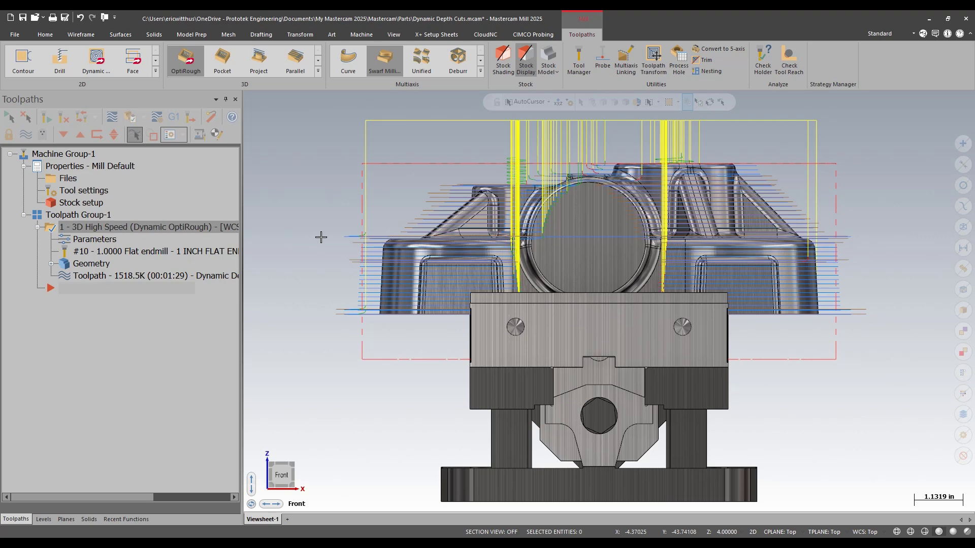
pyautogui.scroll(7, 336, 320)
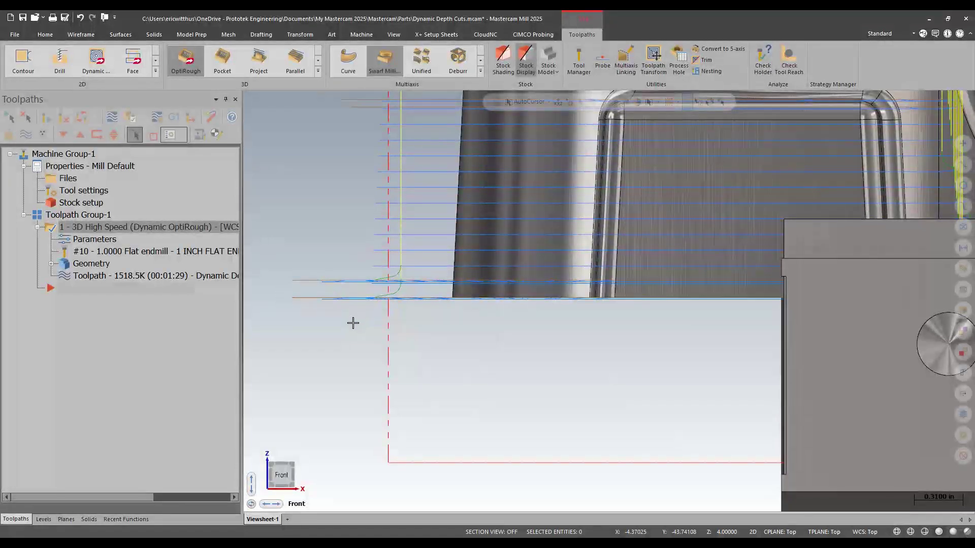
pyautogui.scroll(-1, 347, 305)
pyautogui.scroll(-7, 348, 305)
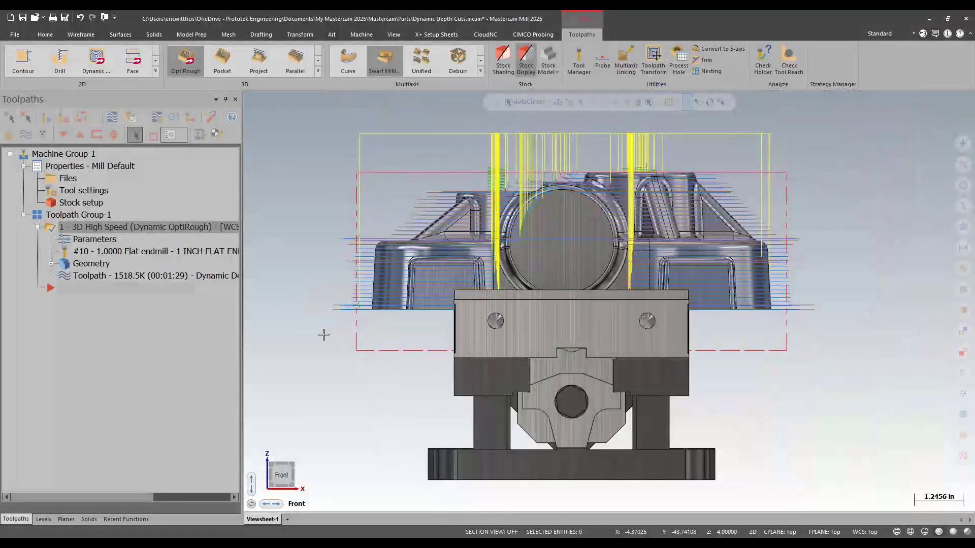
pyautogui.rightClick(311, 187)
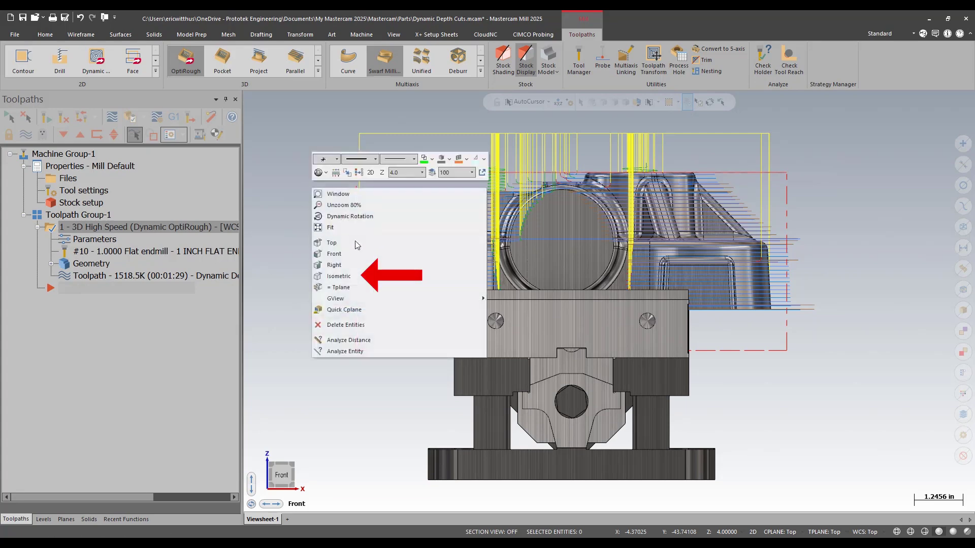
pyautogui.click(355, 274)
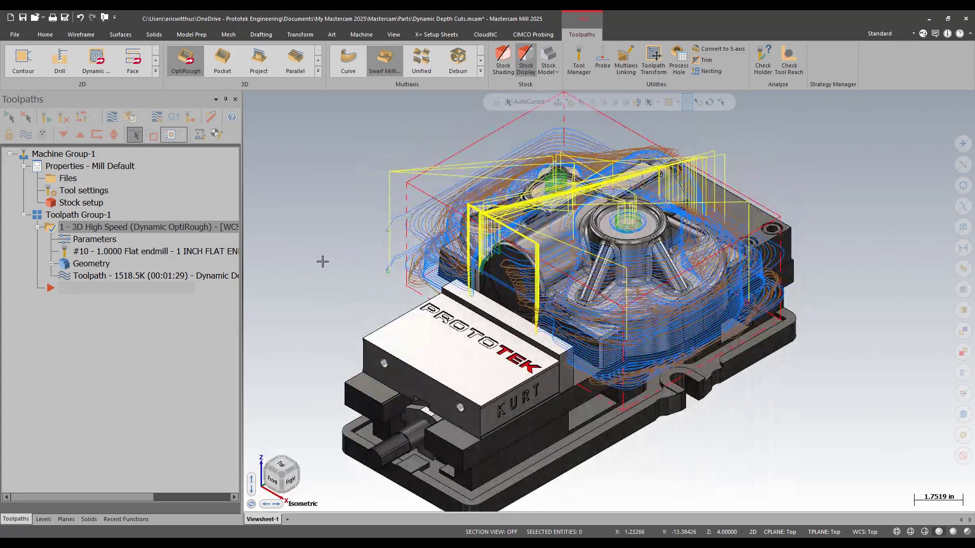
# Step: Reopen the OptiRough toolpath's Cut Parameters page to revise its stepdown settings
pyautogui.click(113, 240)
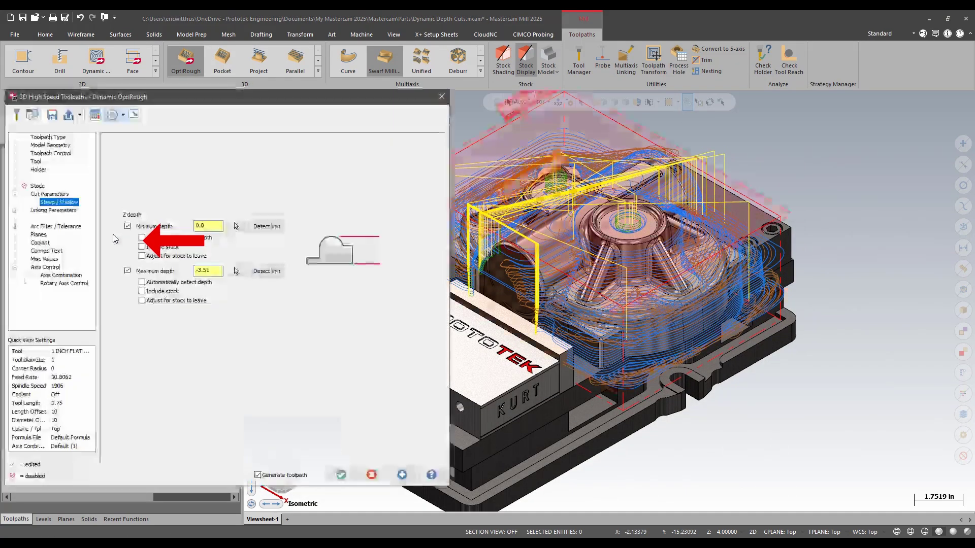
pyautogui.click(46, 194)
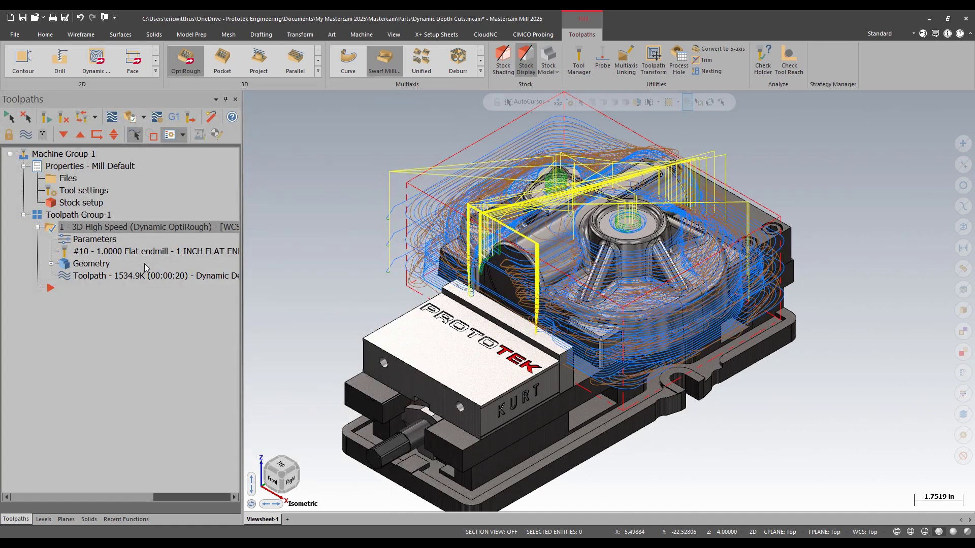
pyautogui.hotkey('alt', '2')
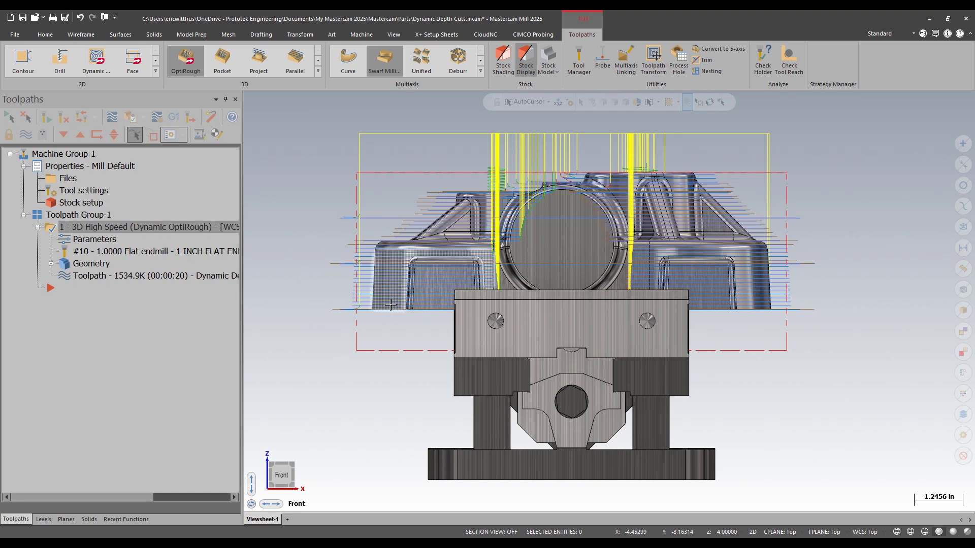
pyautogui.hotkey('alt', '7')
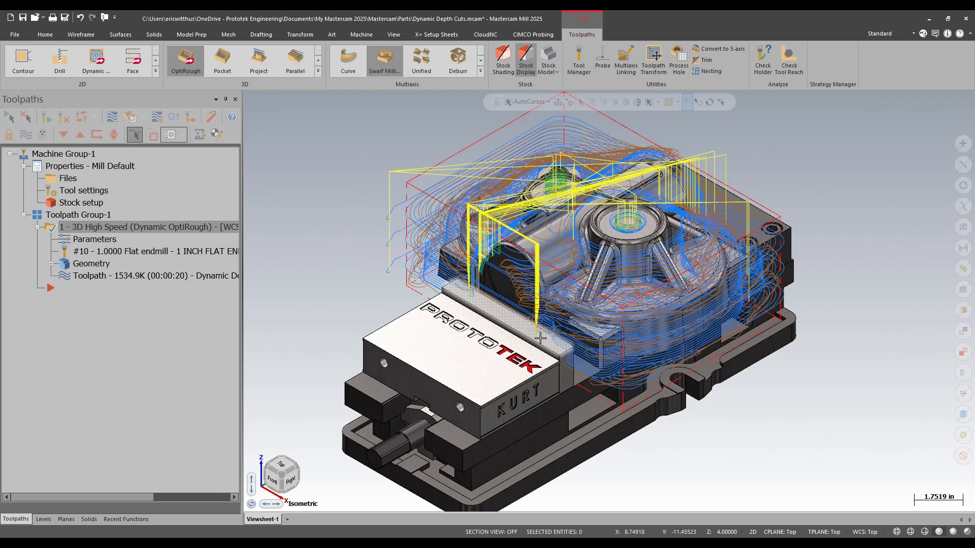
pyautogui.doubleClick(77, 195)
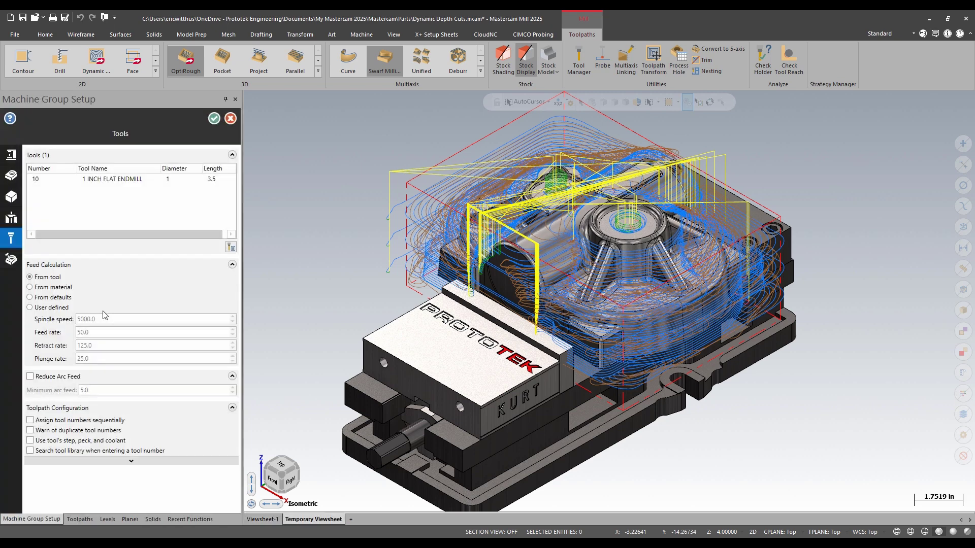
pyautogui.click(10, 220)
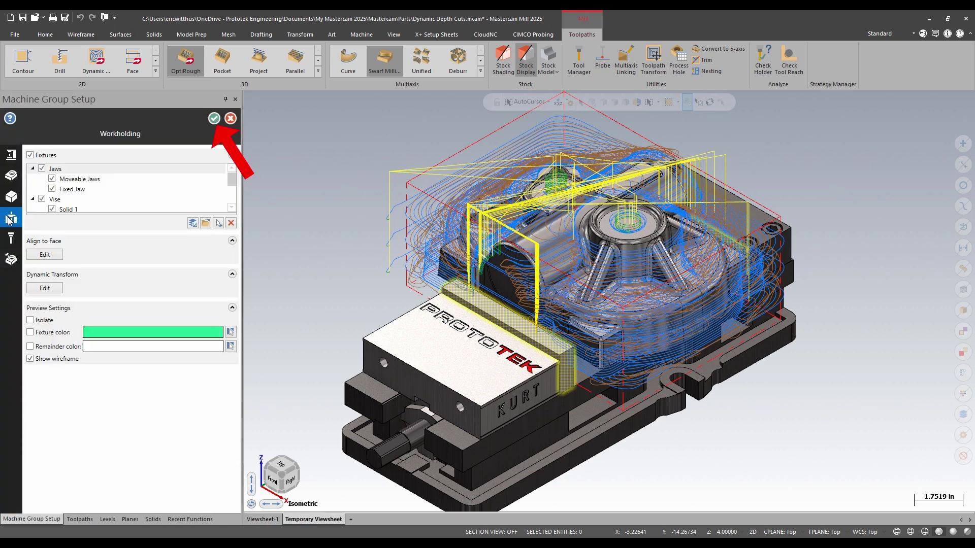
pyautogui.click(214, 119)
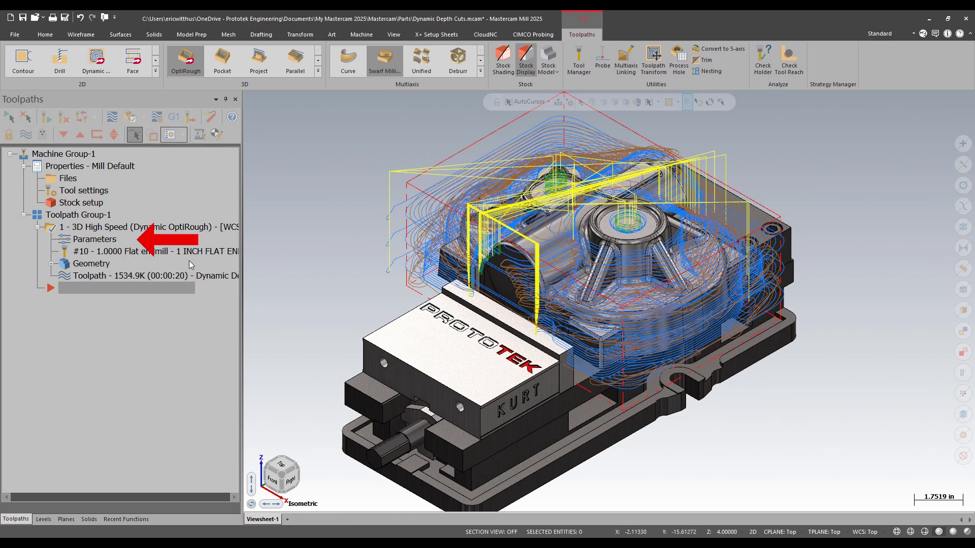
# Step: Add the Fixed and Moveable vise jaws as workholding geometry with 0.1 stock
pyautogui.click(95, 239)
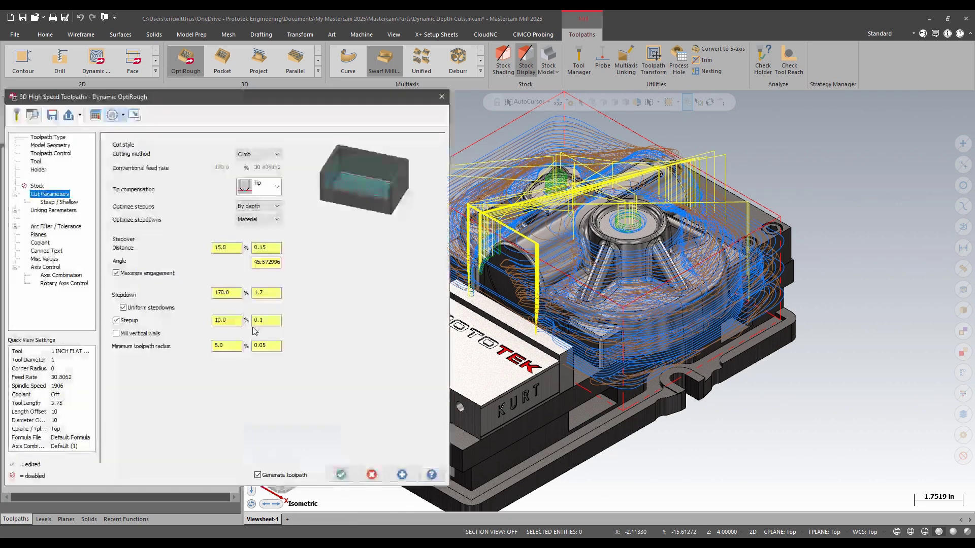
pyautogui.click(63, 147)
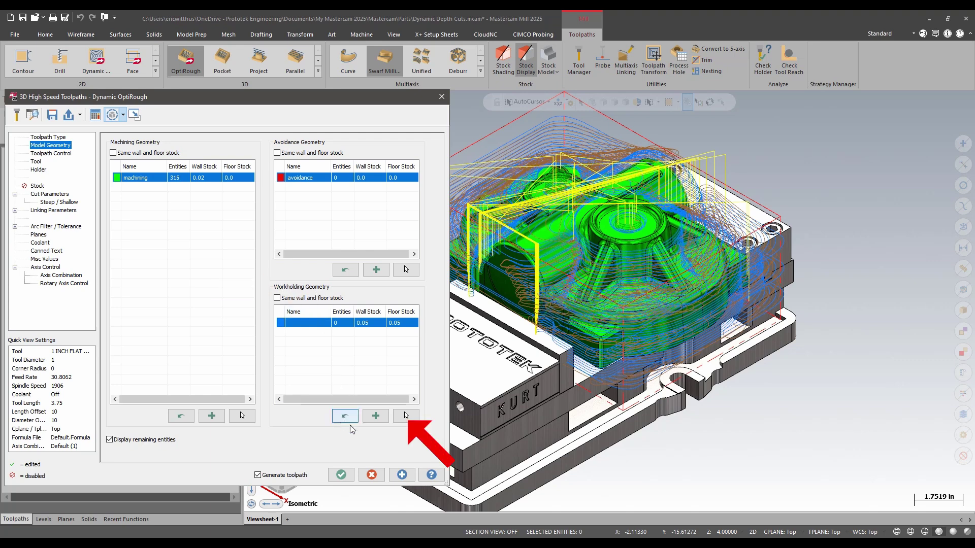
pyautogui.click(406, 416)
pyautogui.click(20, 164)
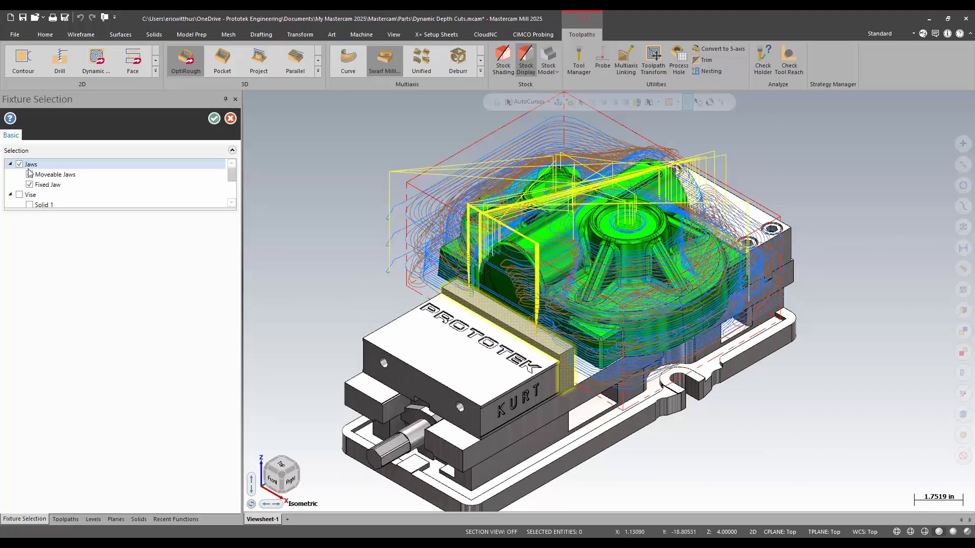
pyautogui.click(30, 174)
pyautogui.click(213, 118)
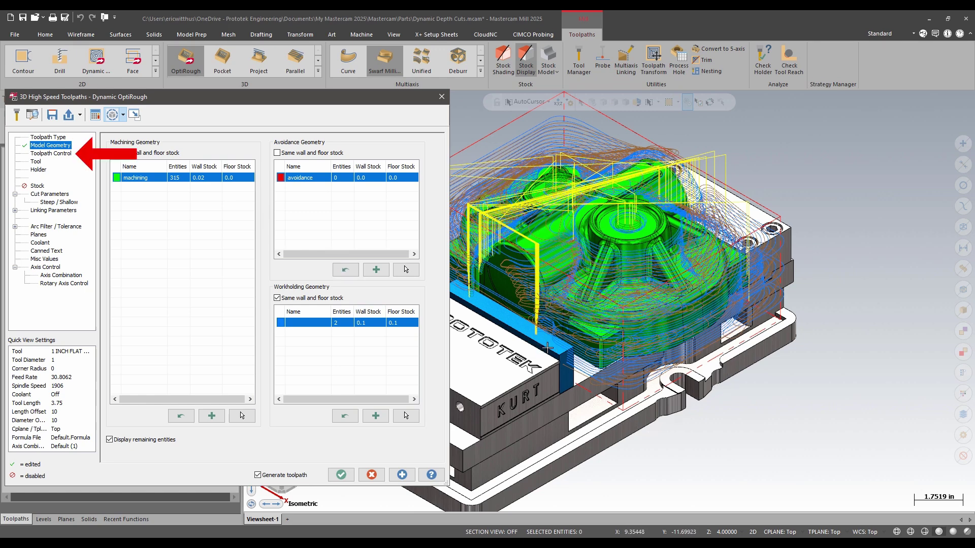
pyautogui.click(55, 154)
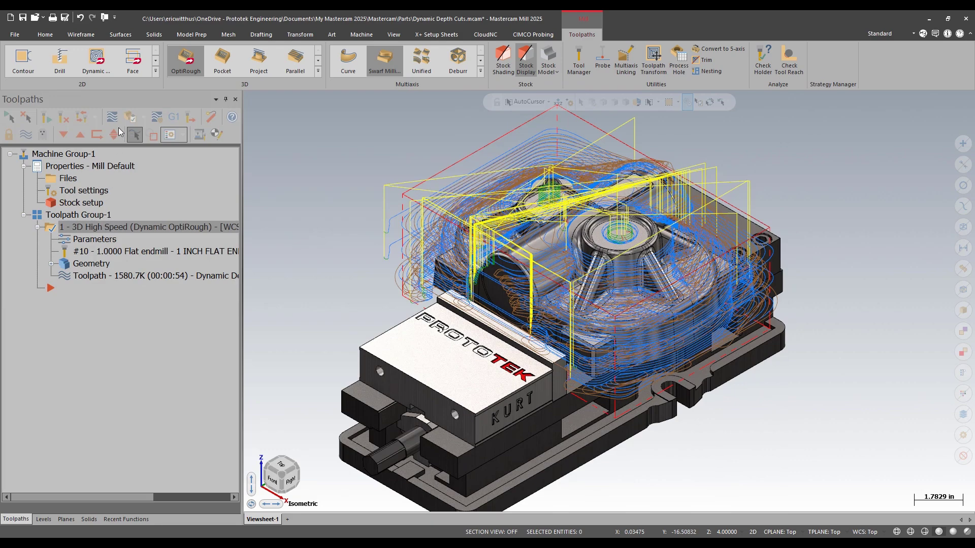
# Step: Launch Verify in Mastercam Simulator to check the regenerated toolpath against the part
pyautogui.click(130, 118)
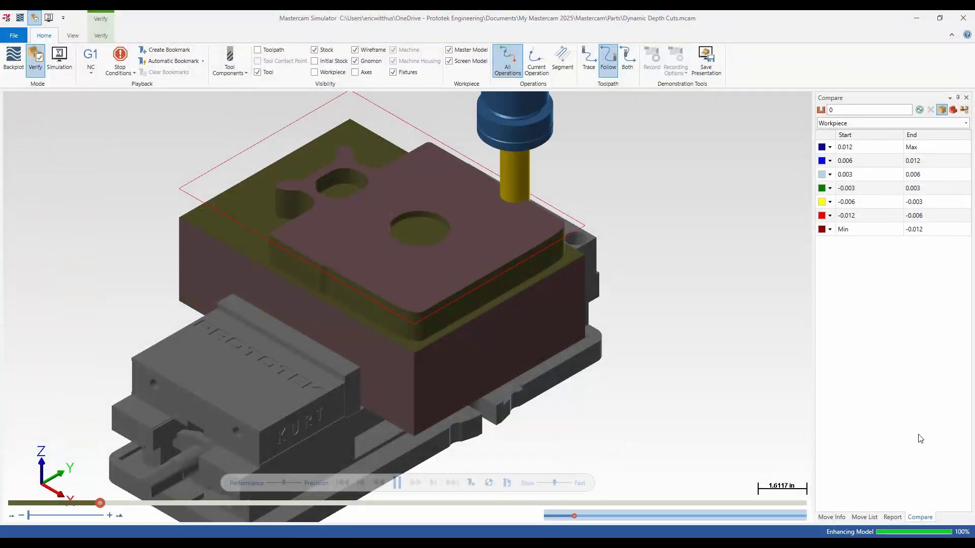